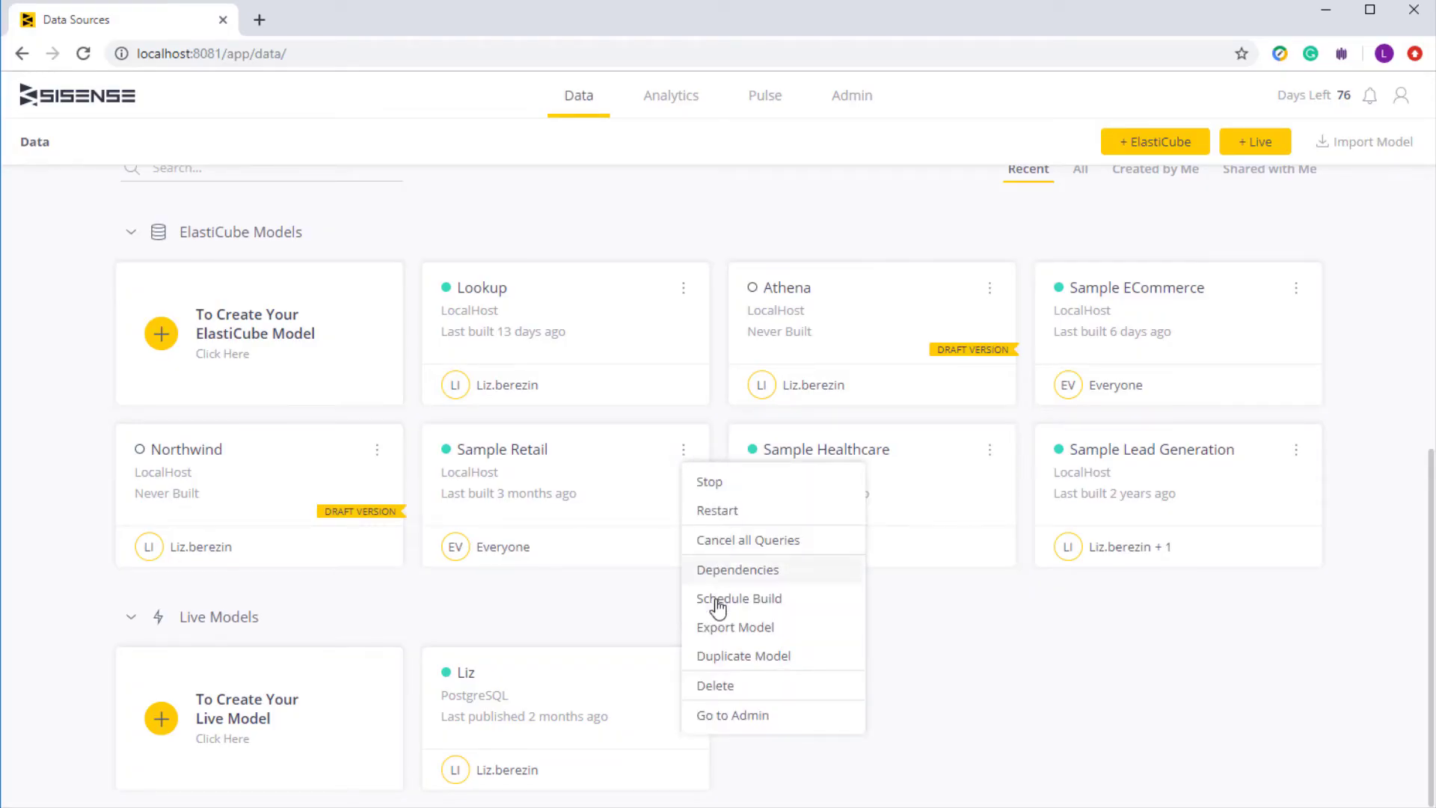
Step: Try a Daily 12:00 AM schedule in Schedule Build for Sample Retail, then cancel without changes
left_click(739, 598)
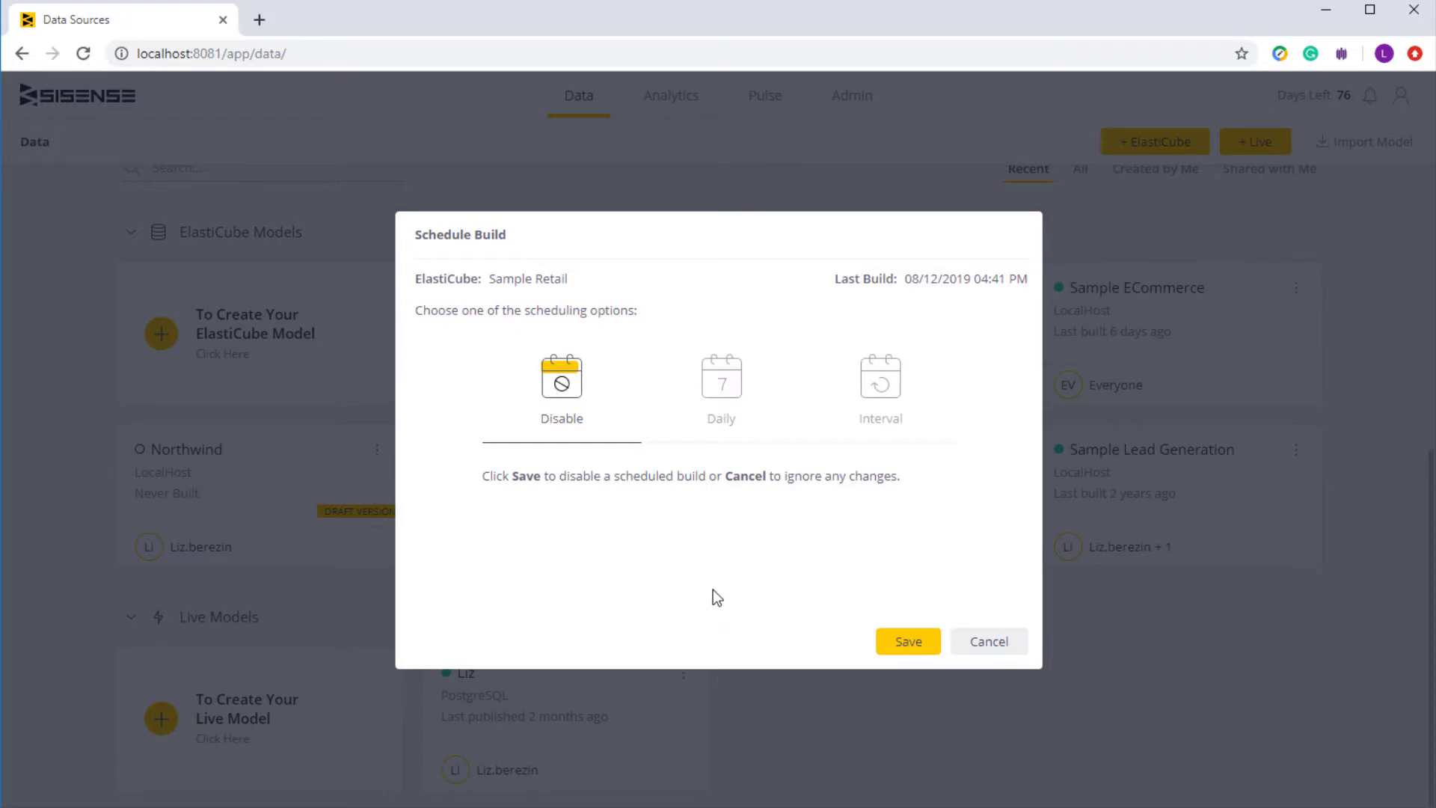
left_click(735, 379)
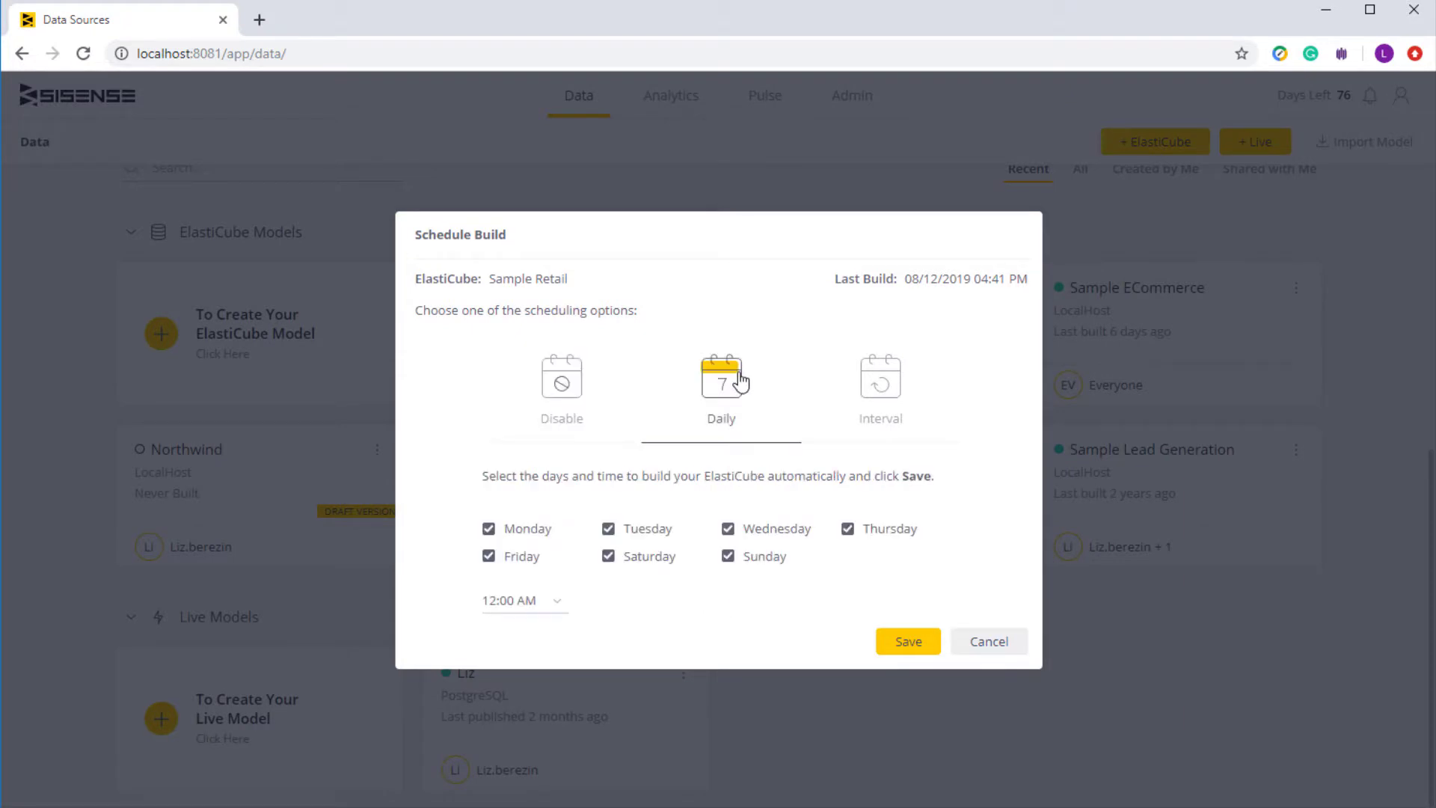
left_click(557, 602)
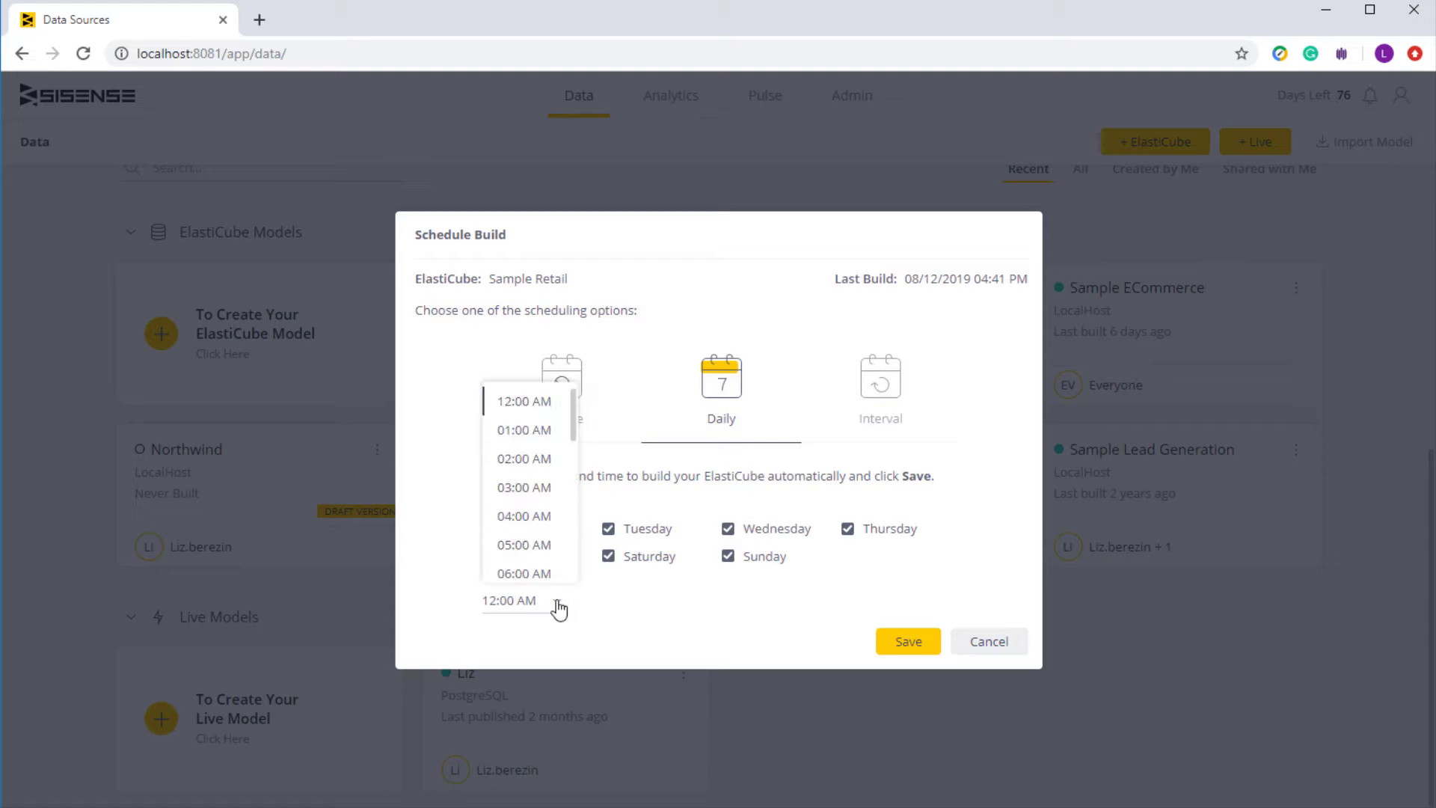
left_click(557, 600)
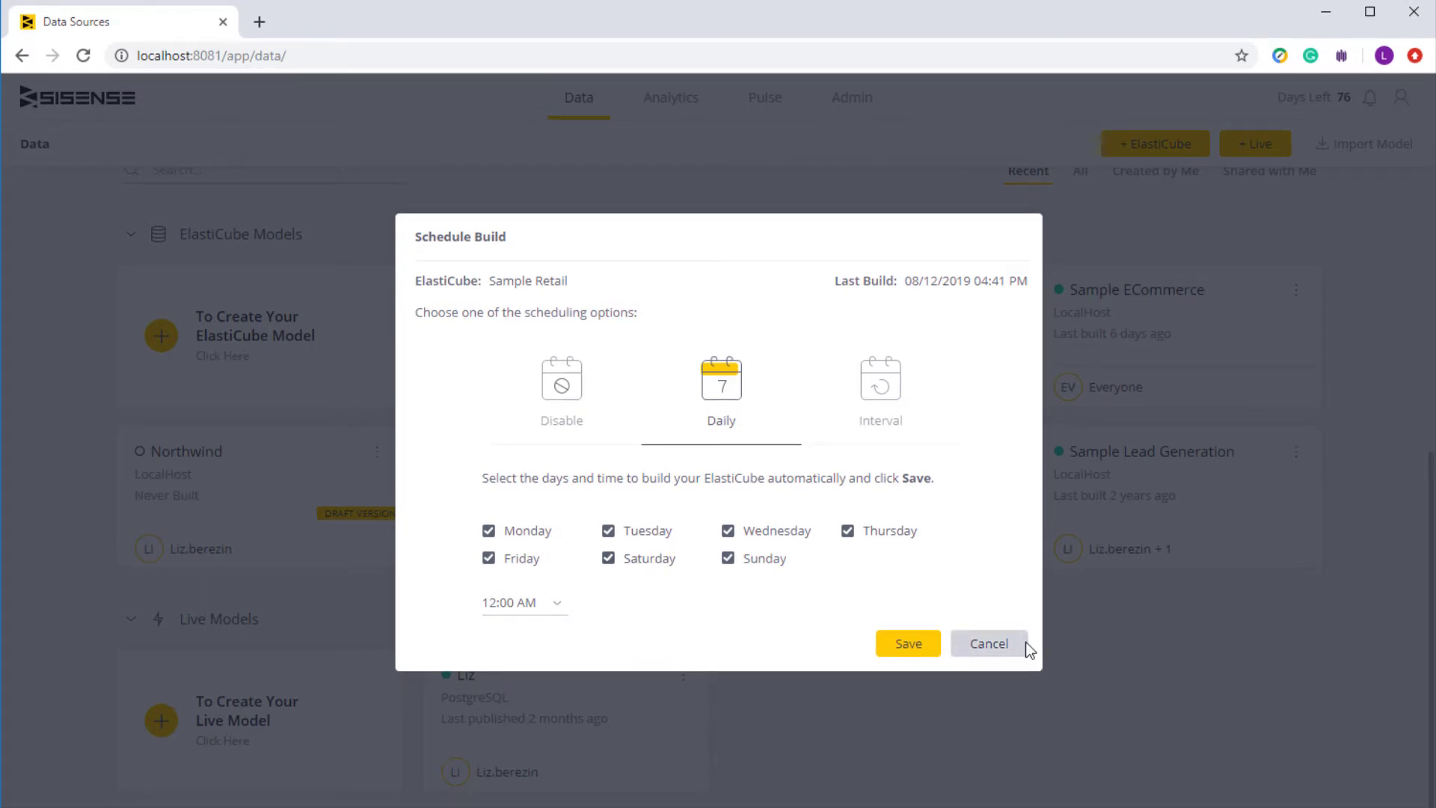
left_click(988, 642)
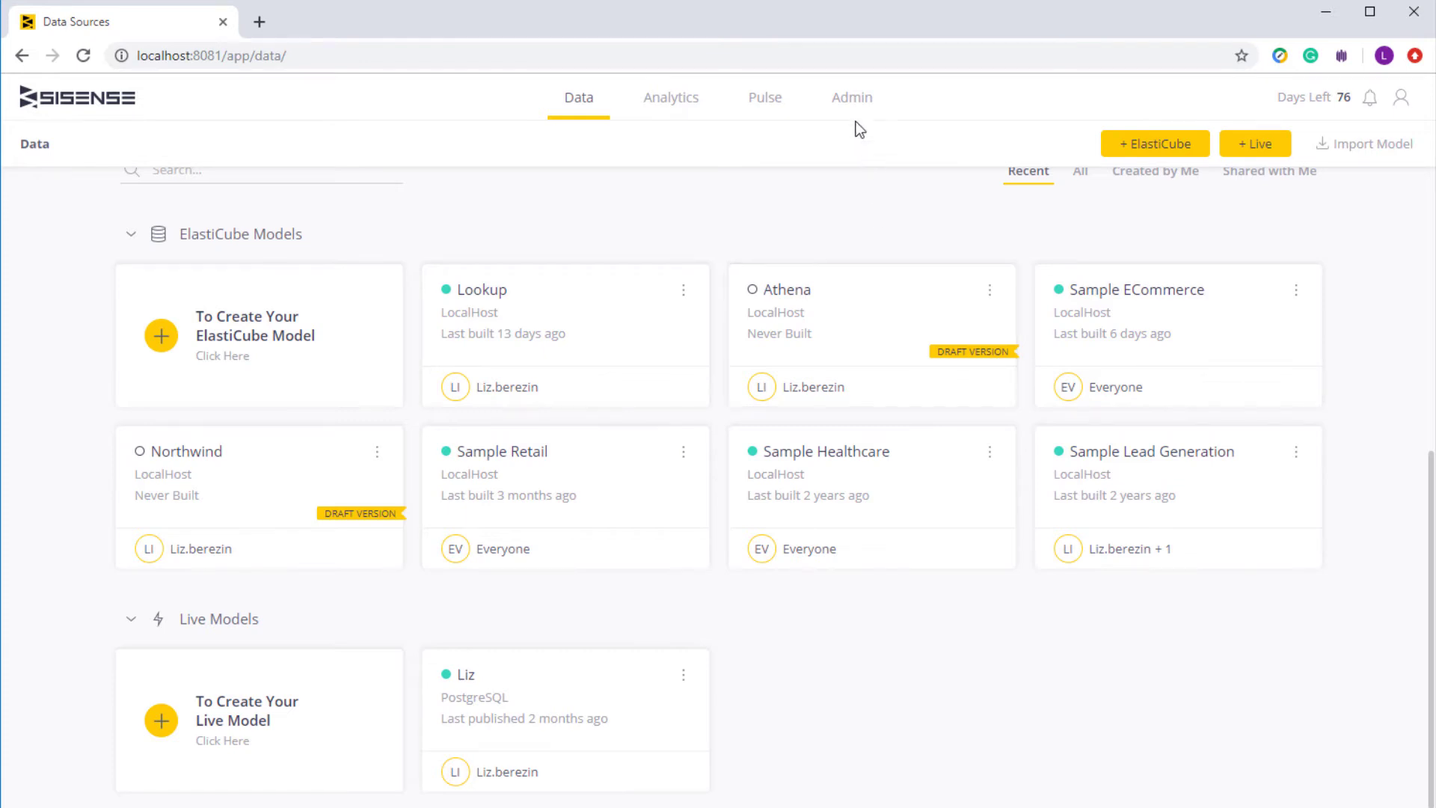
Step: Go to Admin > Data Sources and bring up the actions menu for the Sample Retail cube
left_click(852, 97)
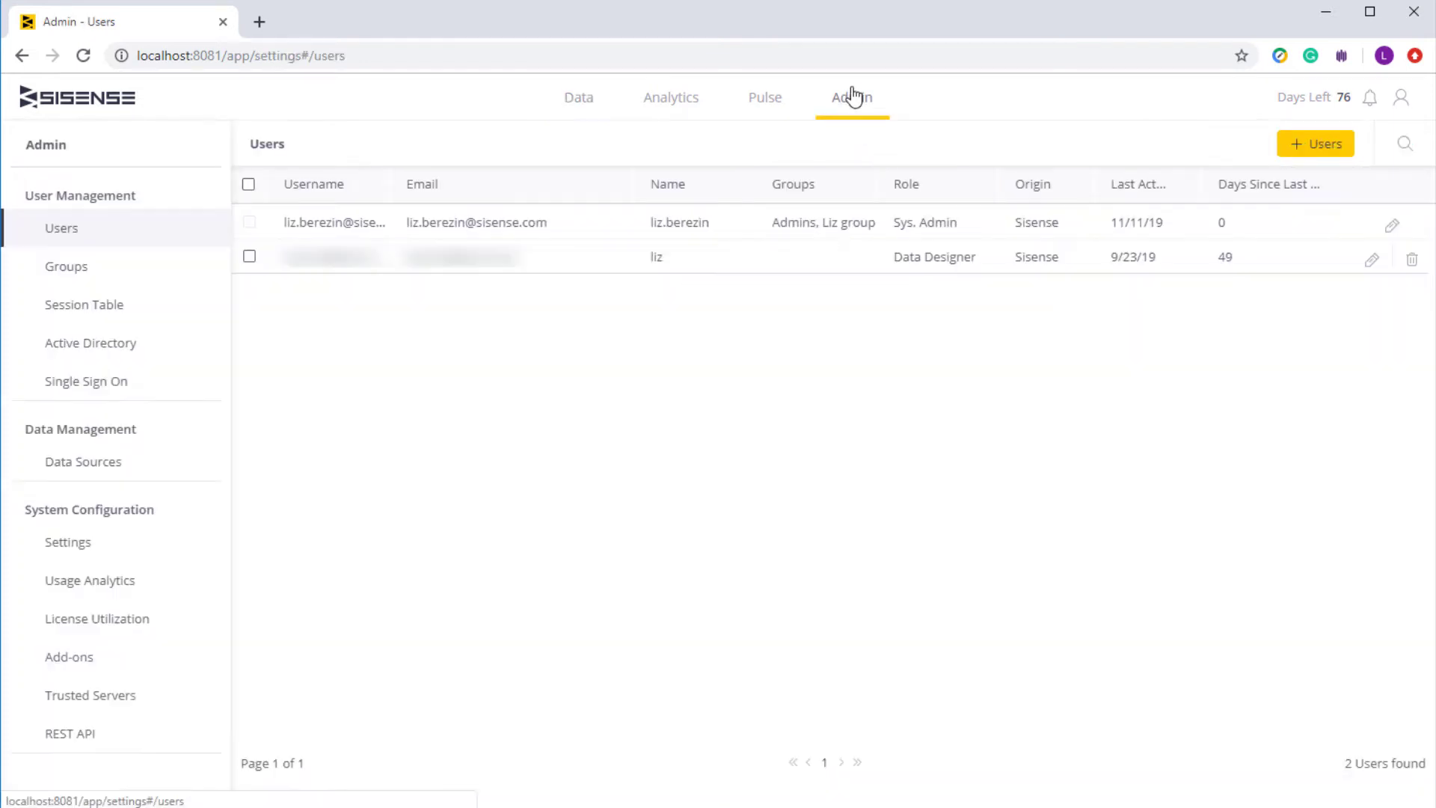
left_click(83, 460)
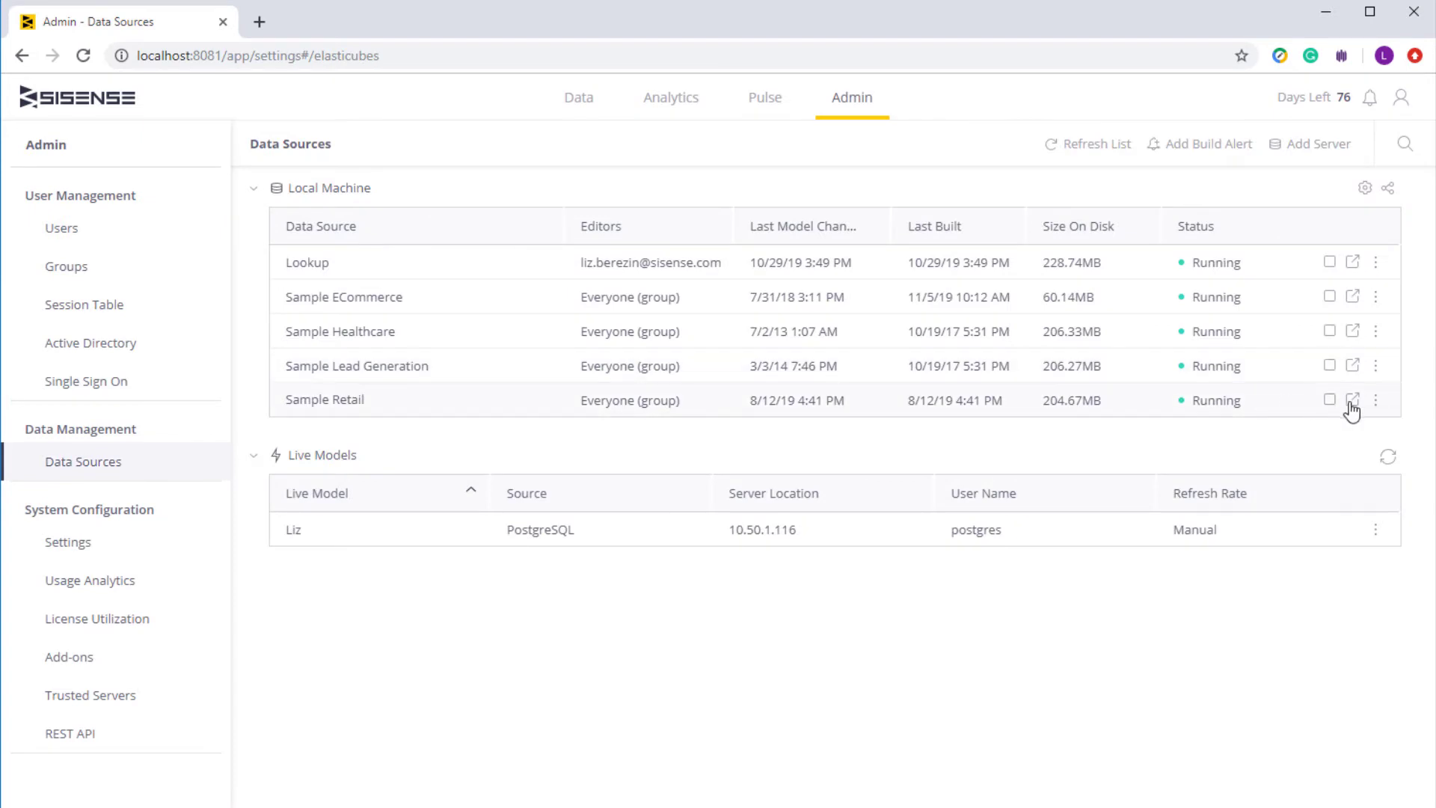
left_click(1376, 401)
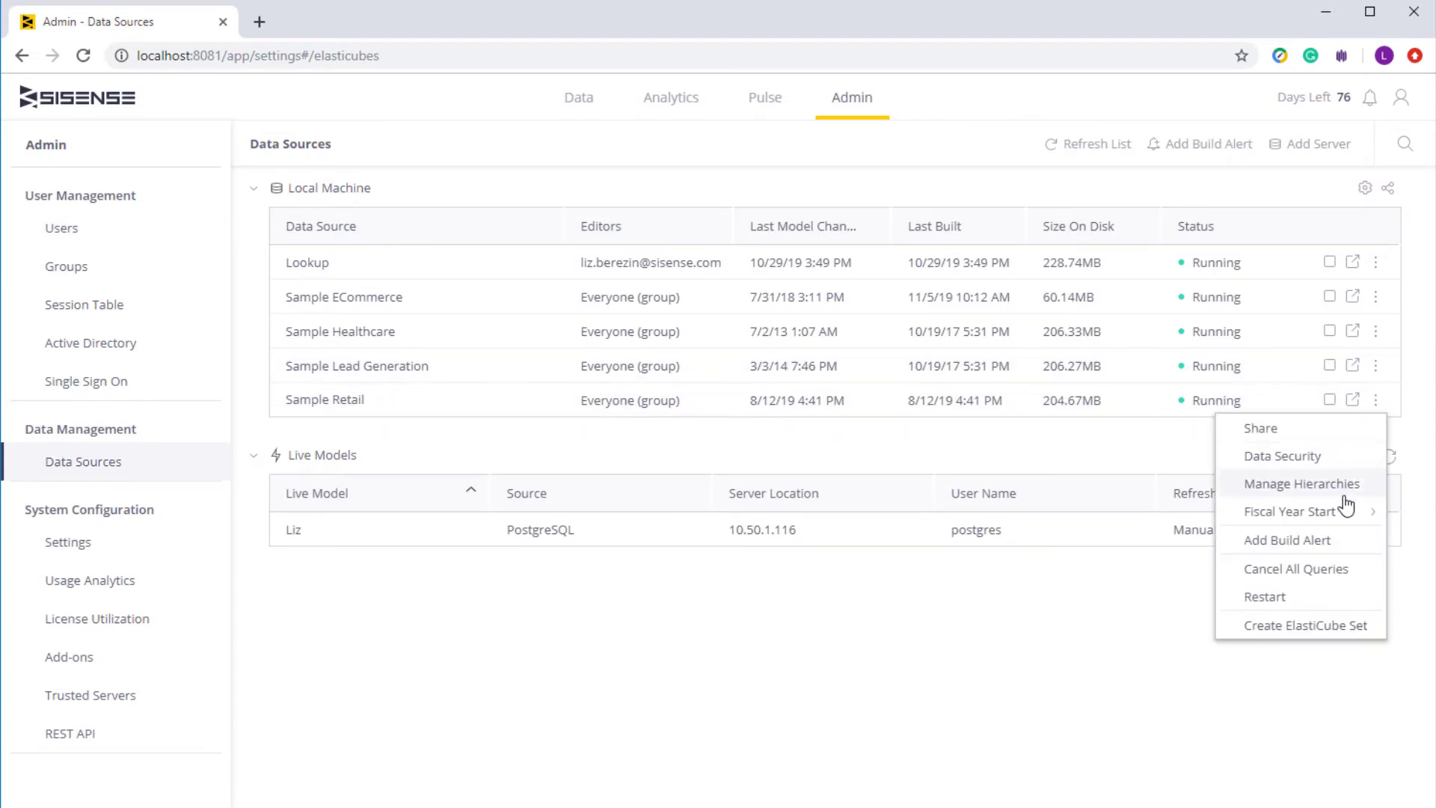
Step: Start the build alert named Sample Retail Daily Alert and try adding Sample Lead Generation and Sample Healthcare
left_click(1313, 543)
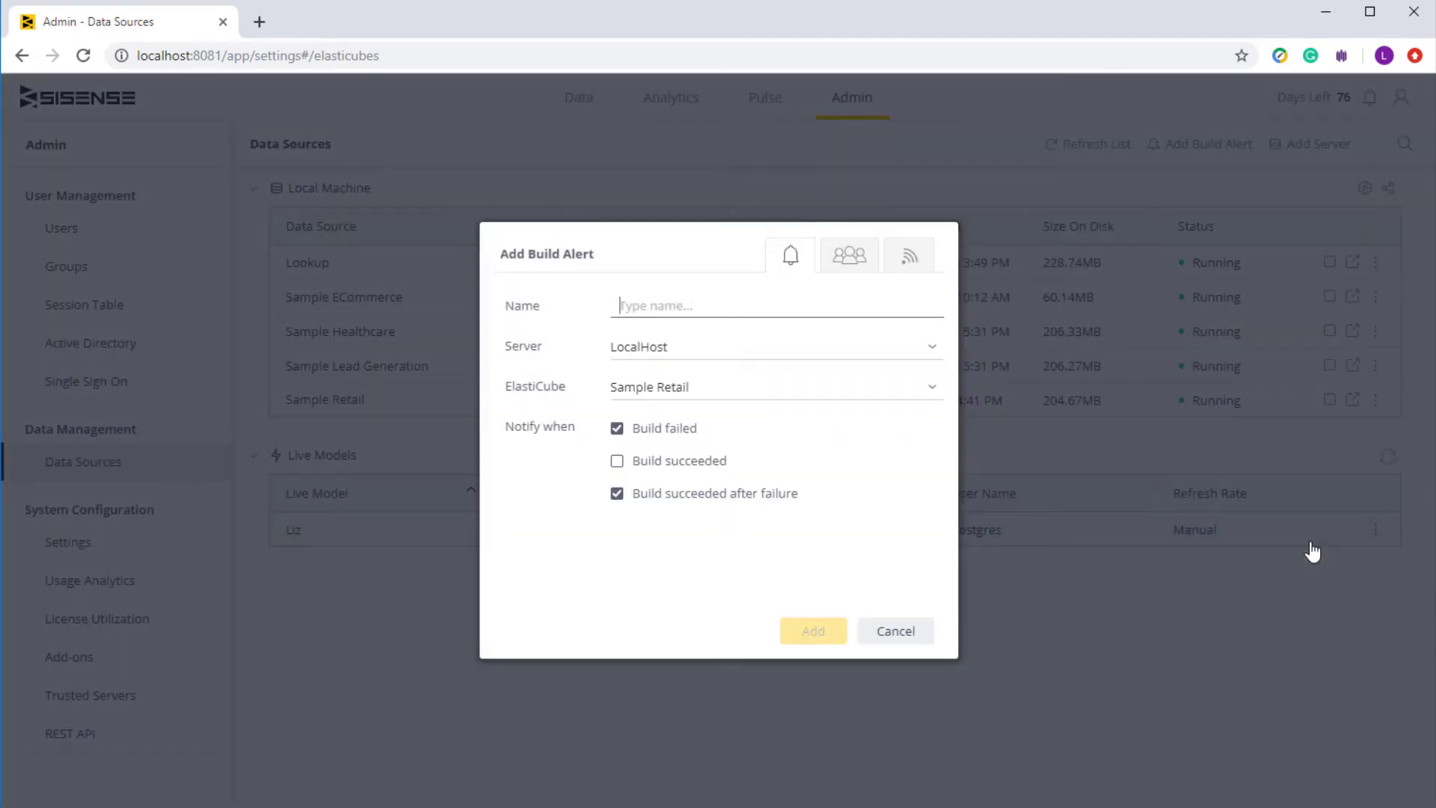
type("Sample Retail Daily Alert")
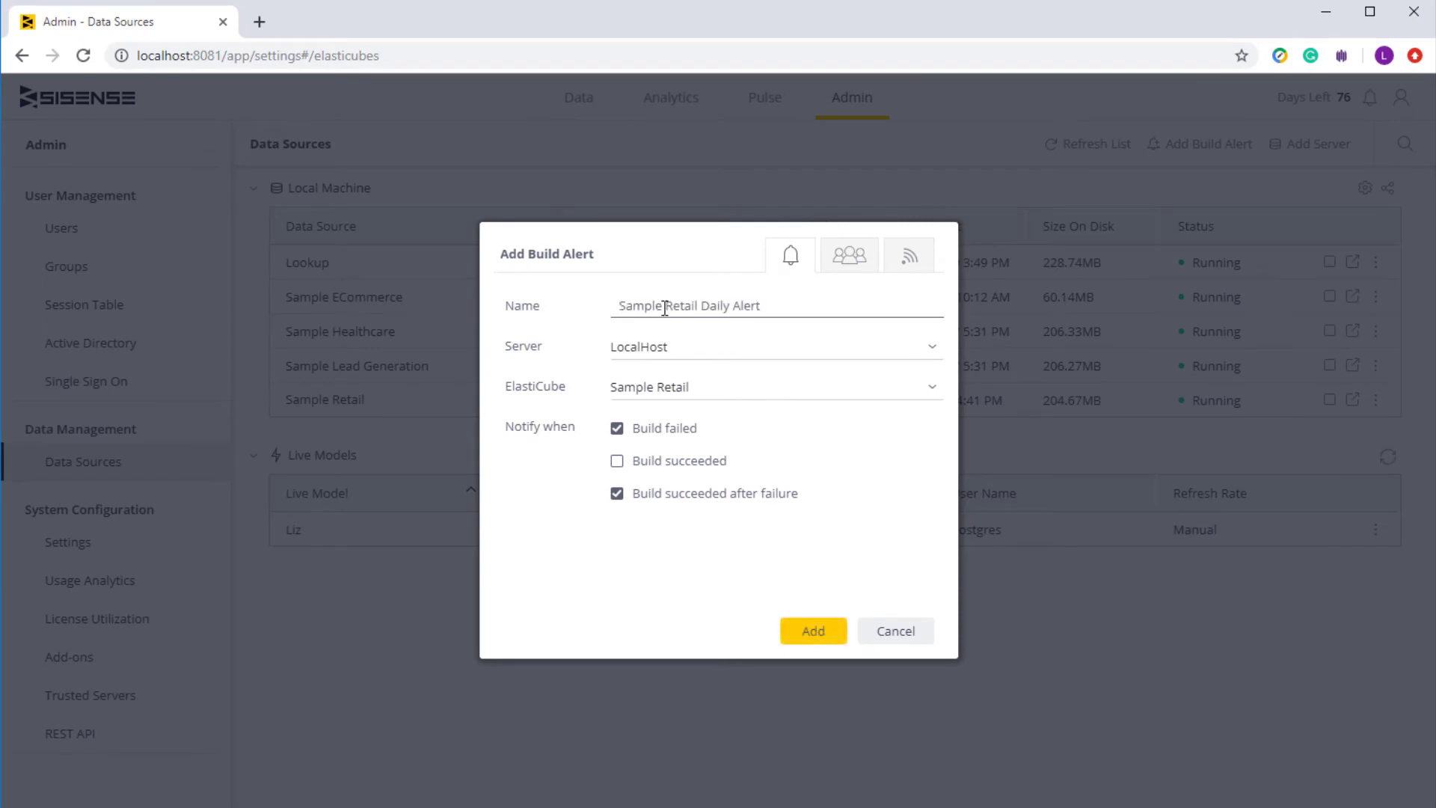
left_click(931, 348)
left_click(925, 389)
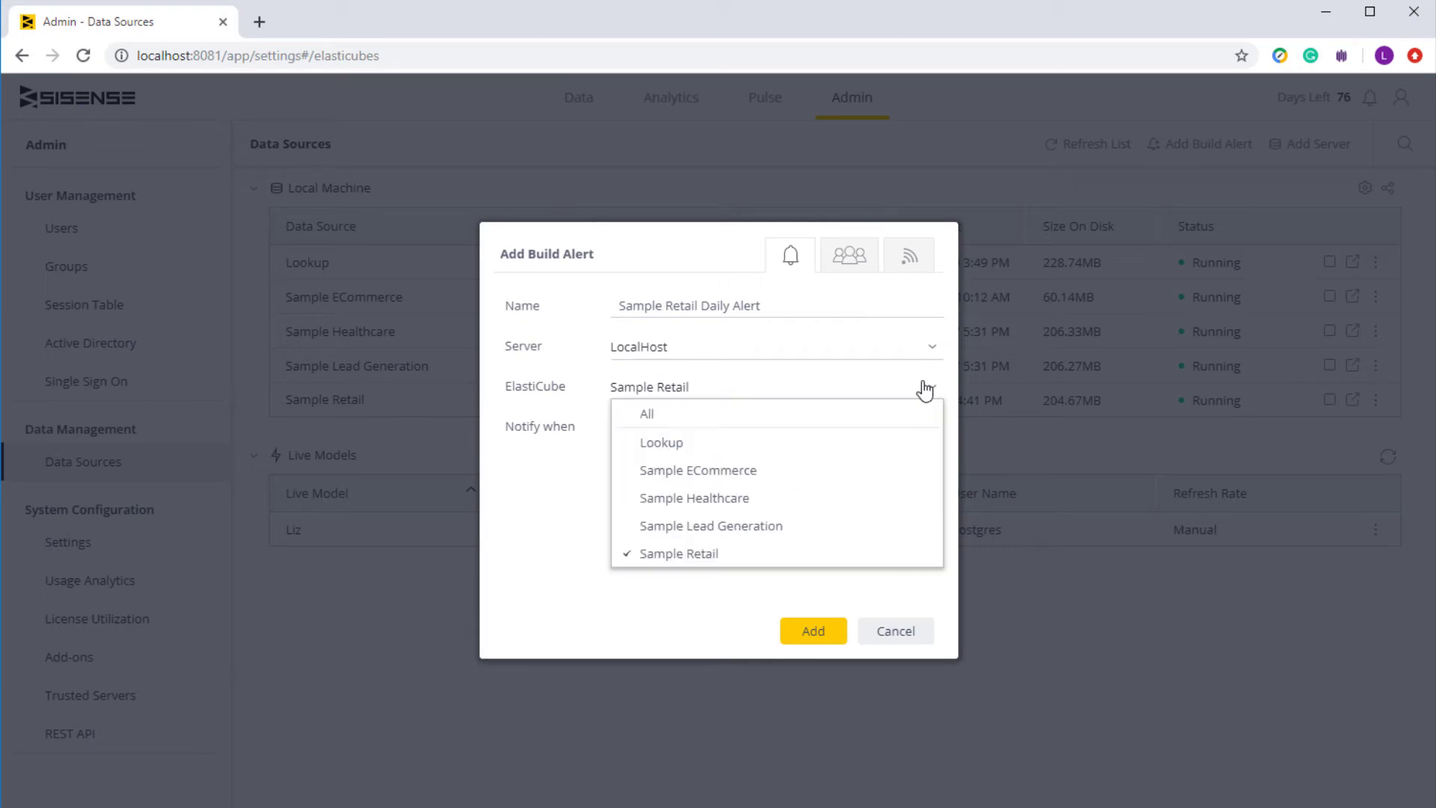
left_click(629, 525)
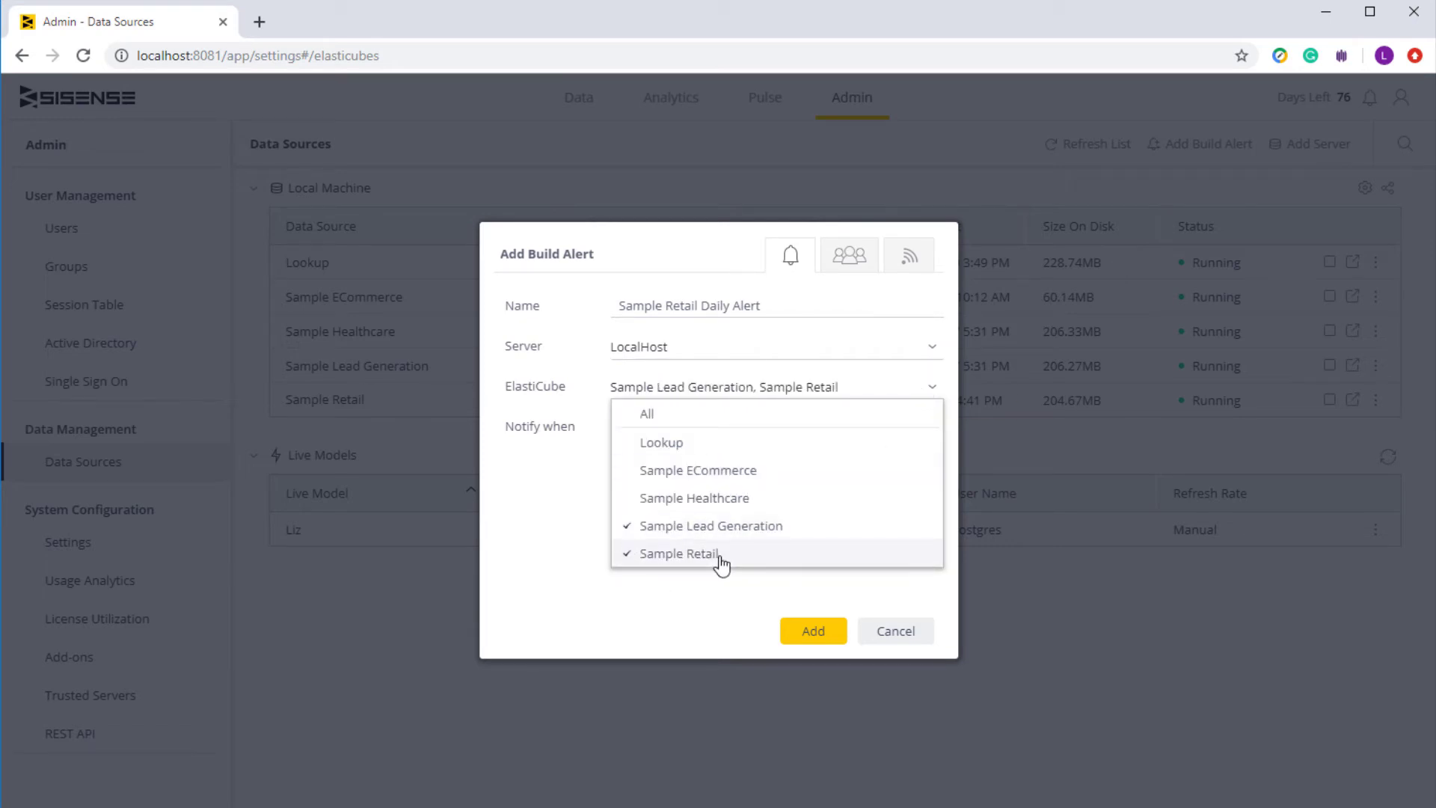
left_click(662, 498)
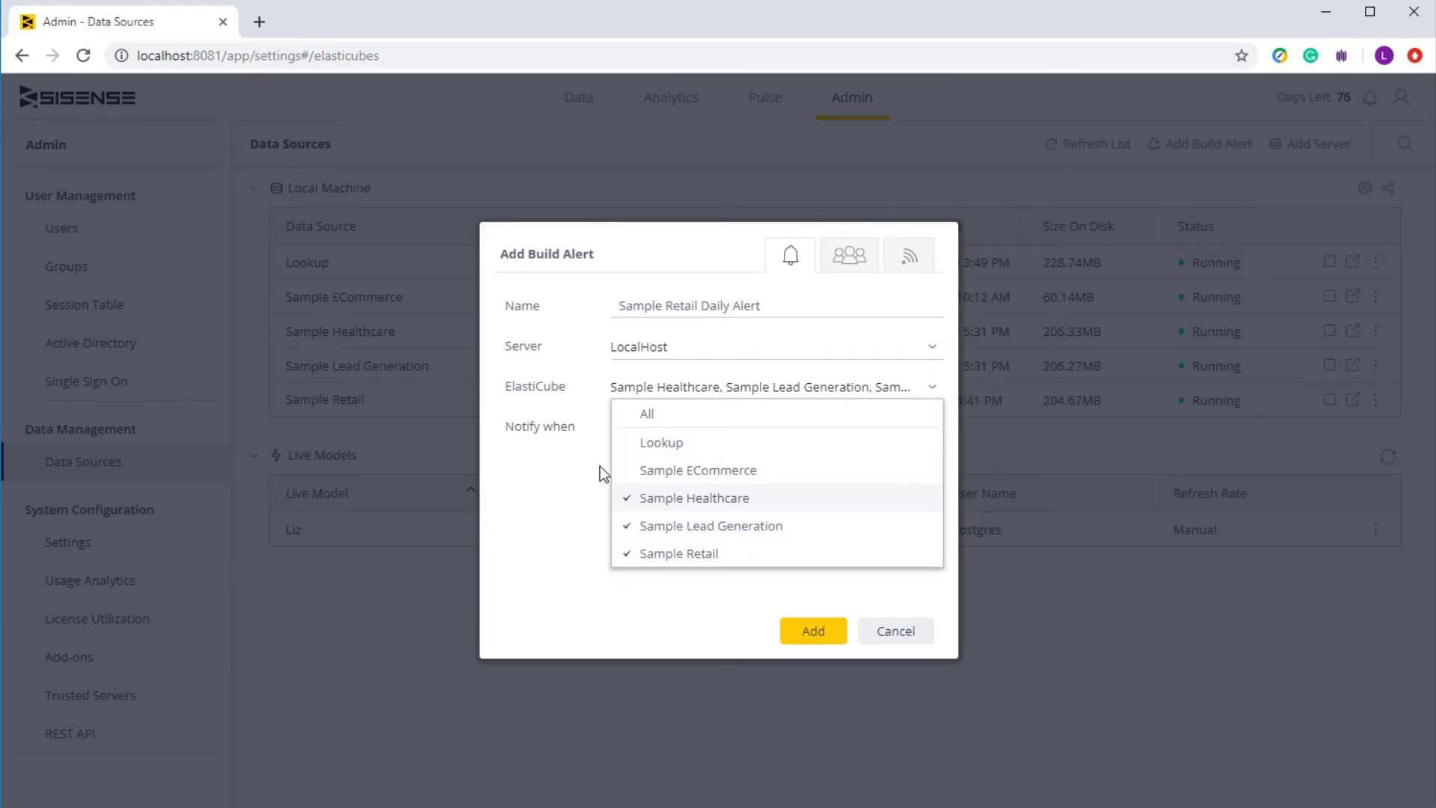
Step: Try All ElastiCubes, then limit the alert to Sample Retail only
left_click(629, 413)
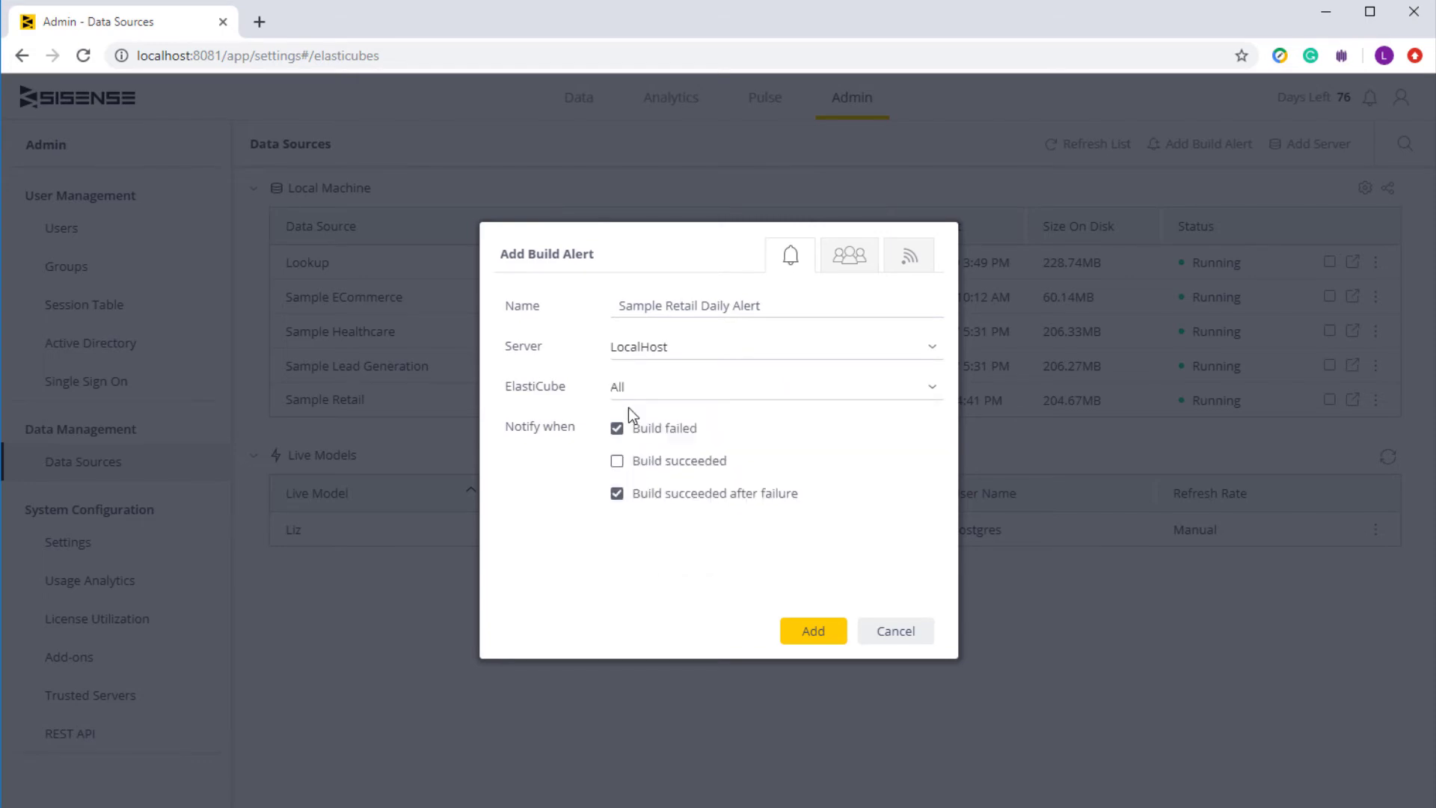
left_click(929, 390)
left_click(624, 554)
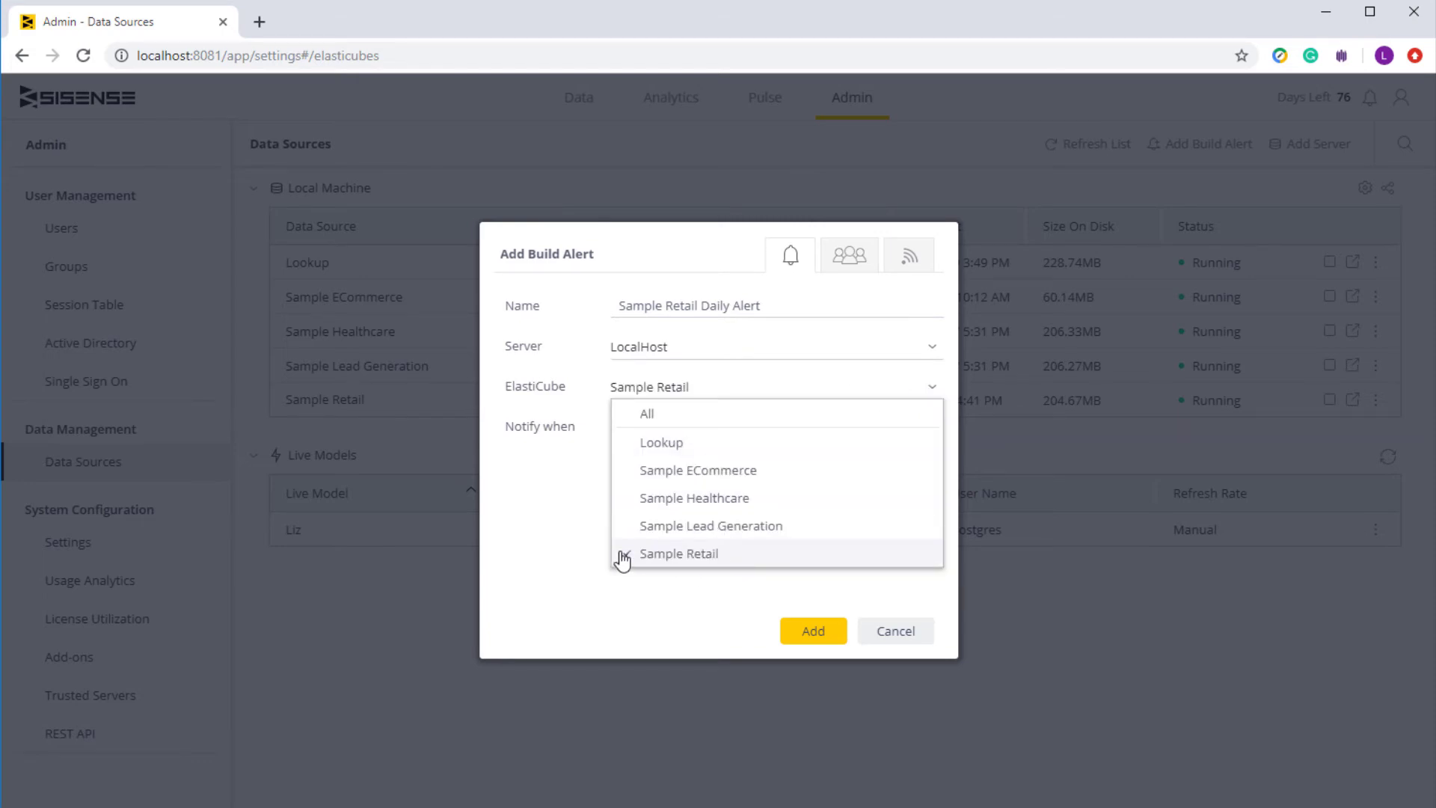
Step: Add Build succeeded as a trigger, review recipients and notification channels, and create the alert
left_click(567, 561)
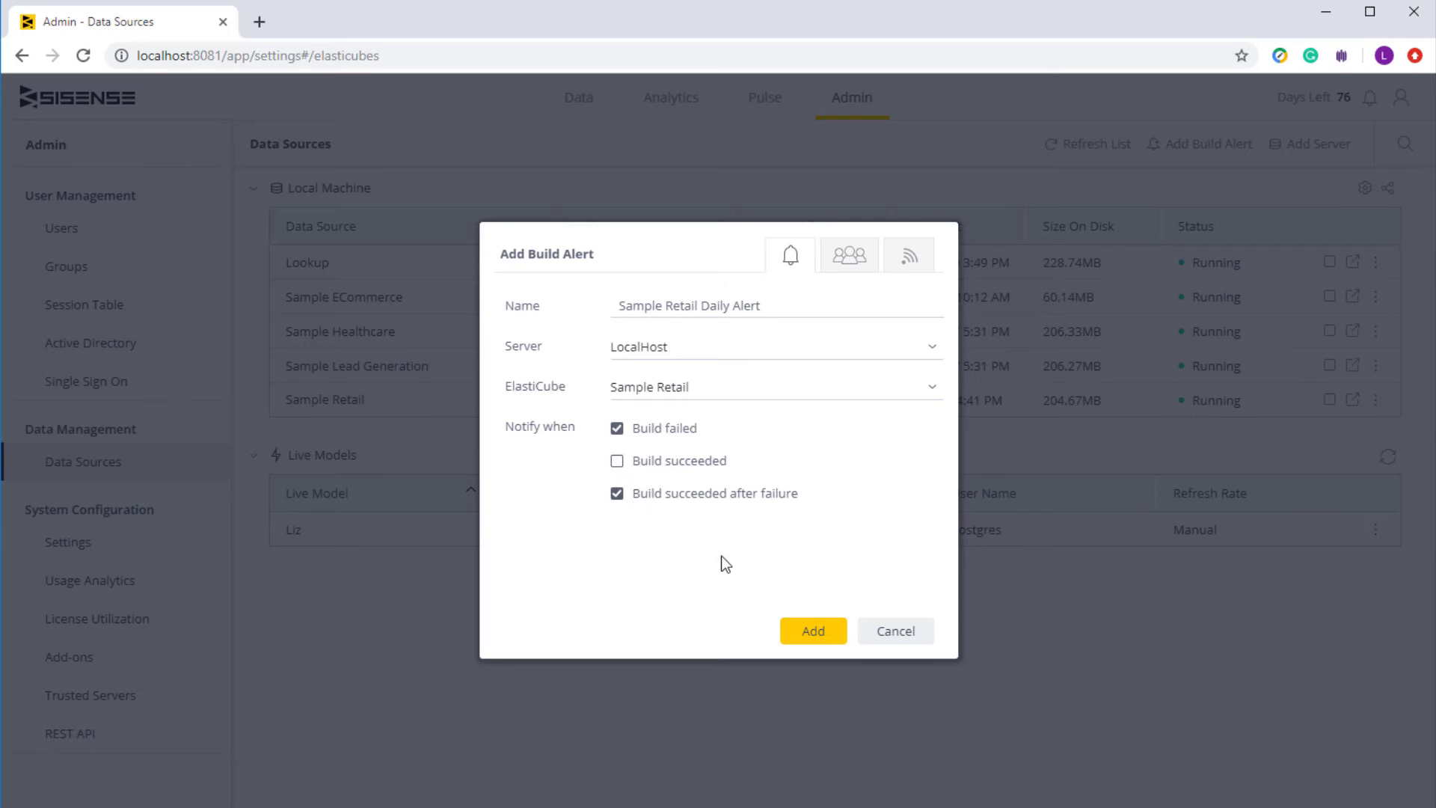
left_click(618, 461)
left_click(850, 257)
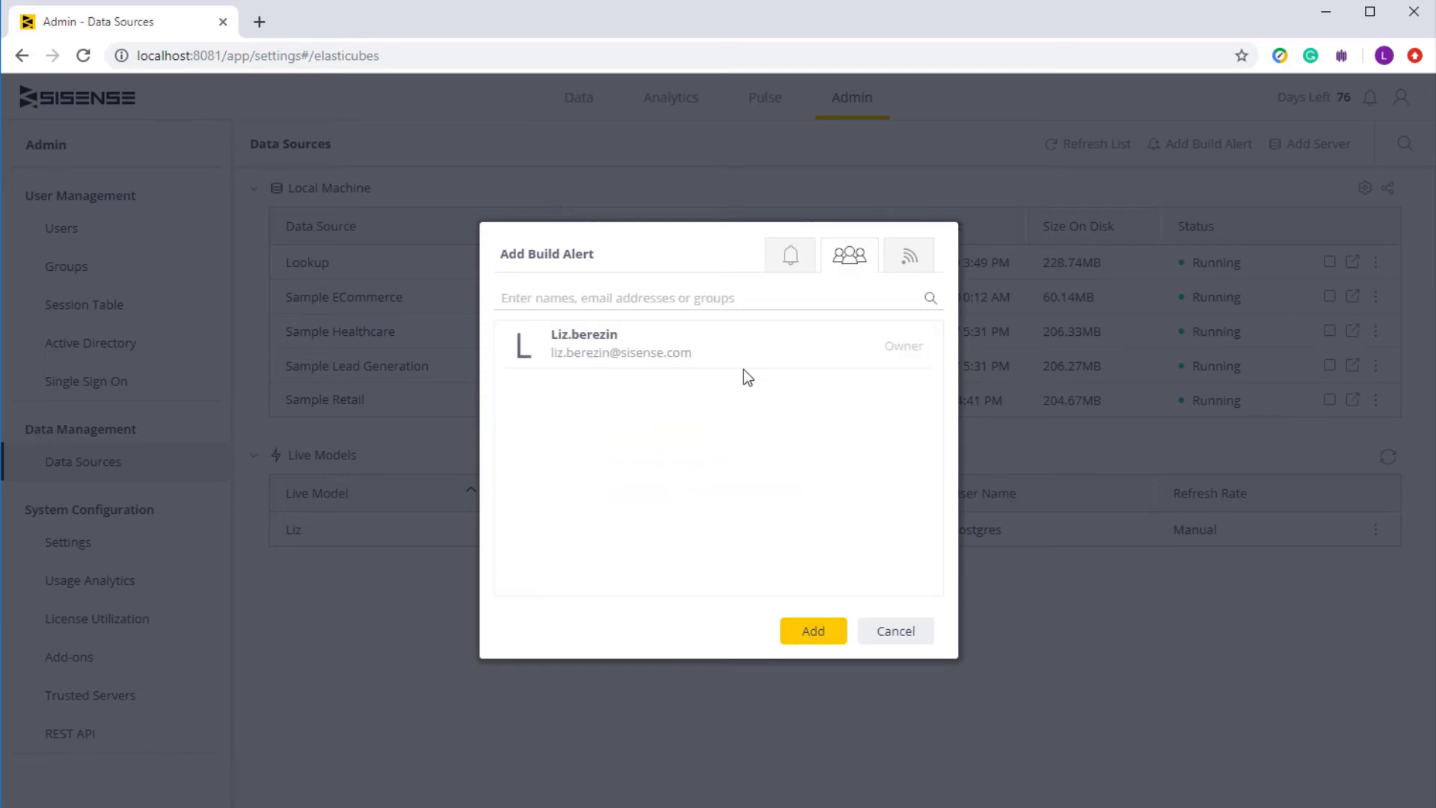
left_click(911, 256)
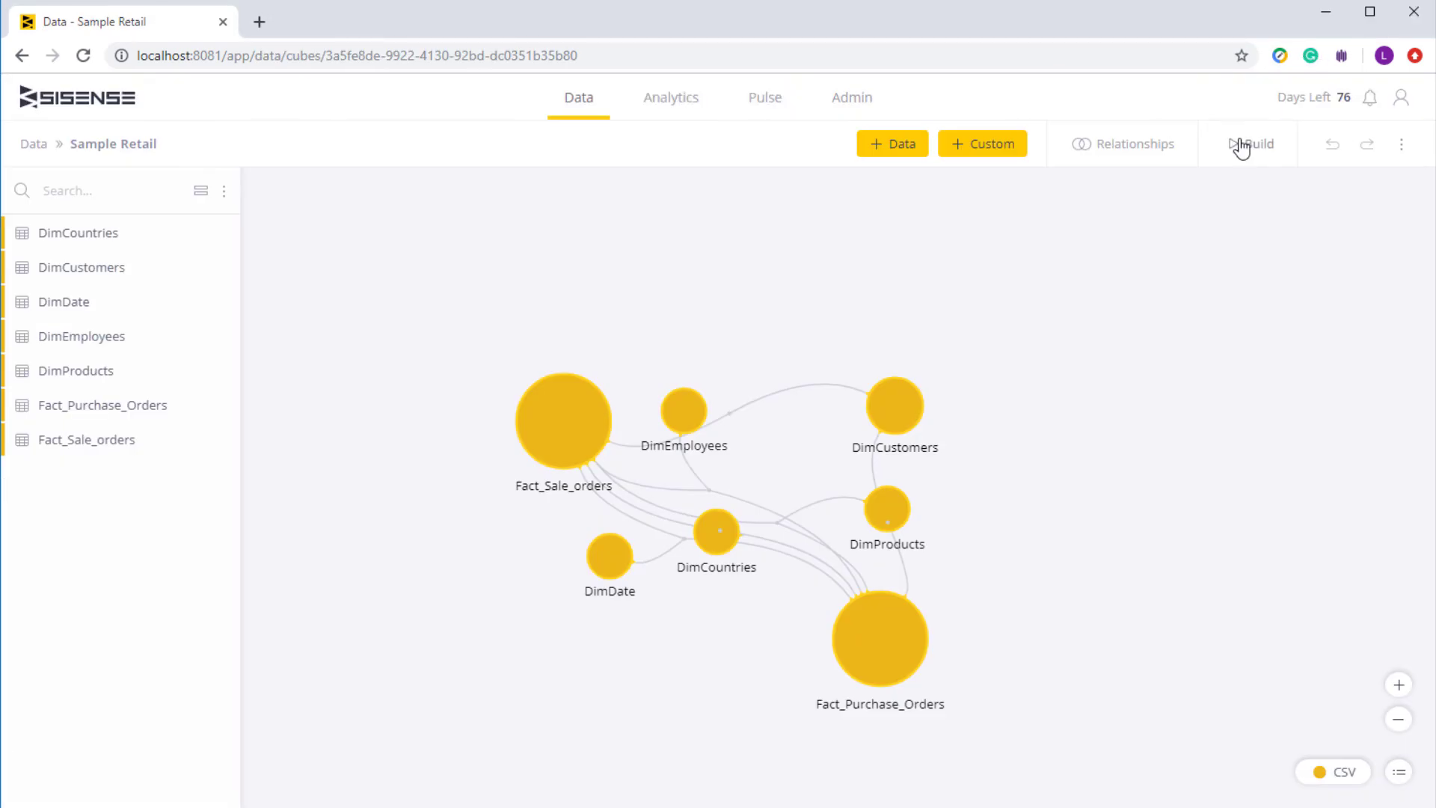
left_click(1252, 144)
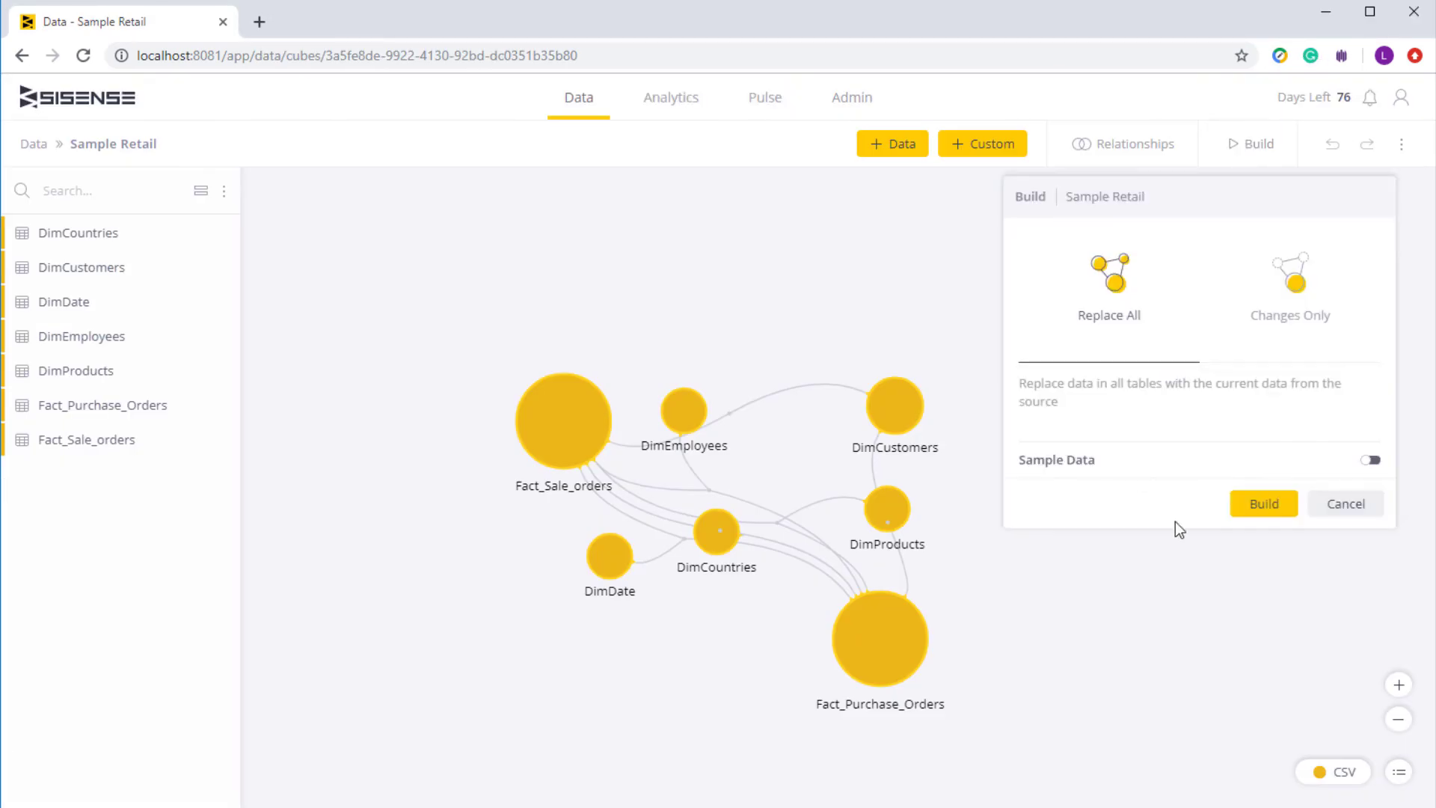
Step: Rebuild the Sample Retail ElastiCube with Replace All
left_click(1260, 505)
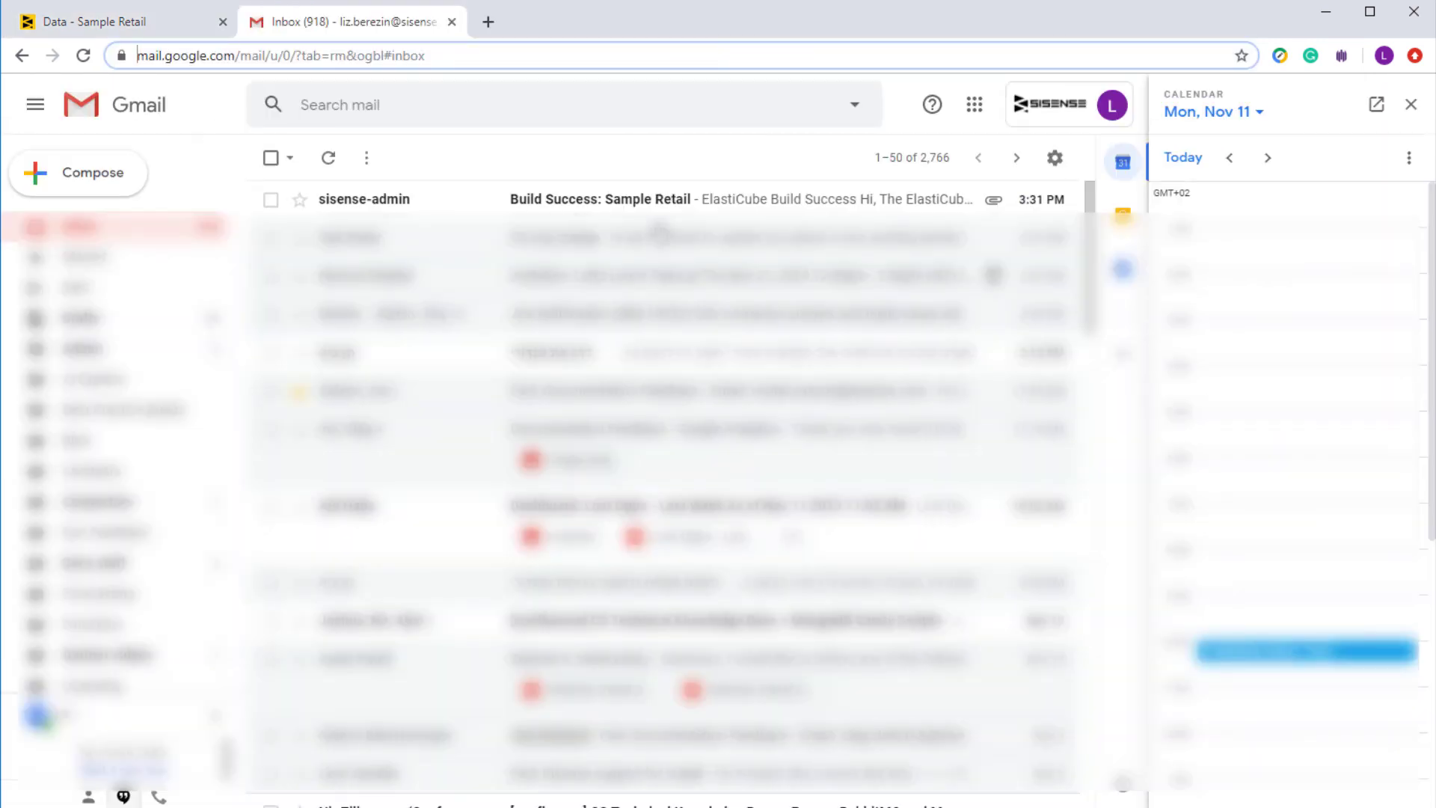
Step: View the Build Success: Sample Retail email from sisense-admin in the inbox
left_click(649, 200)
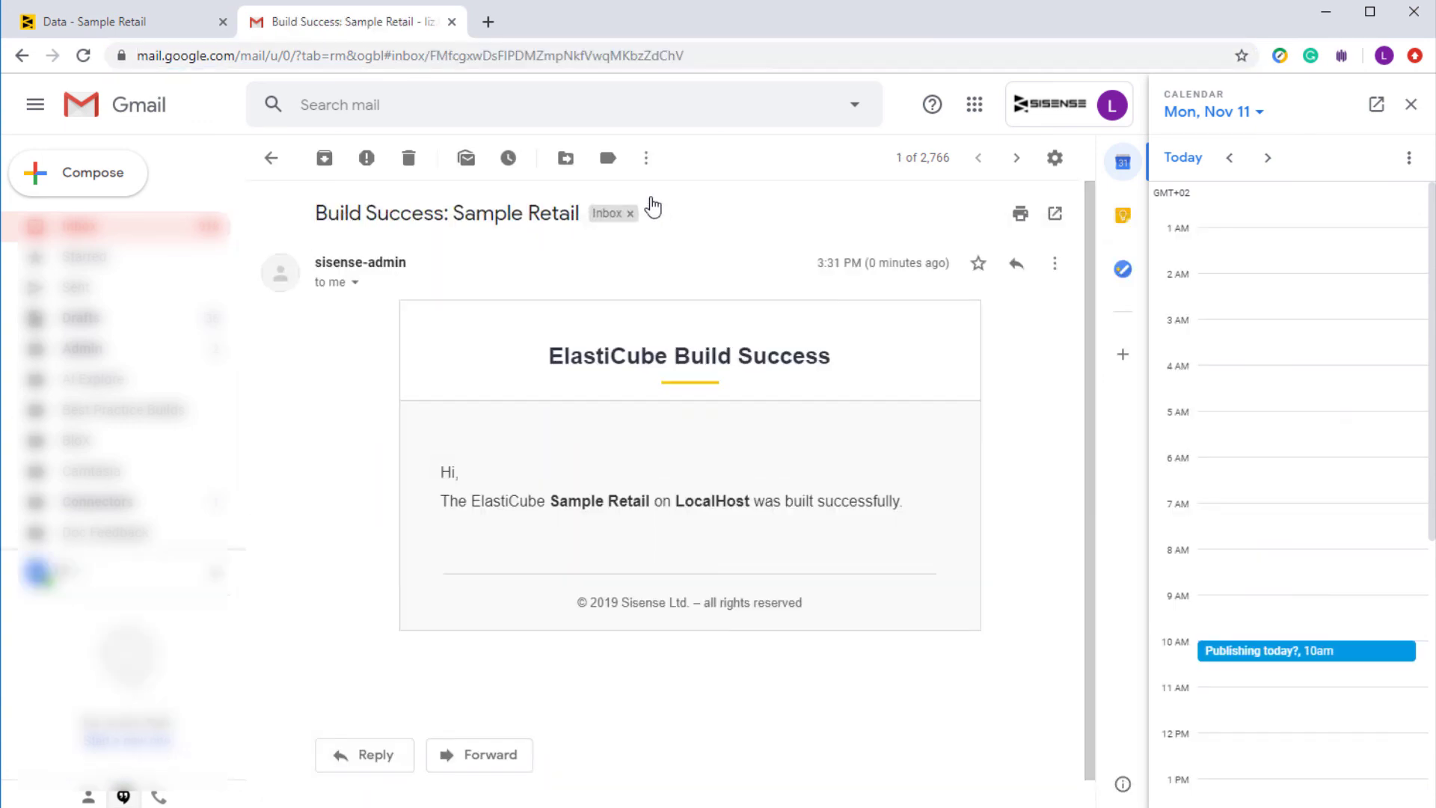